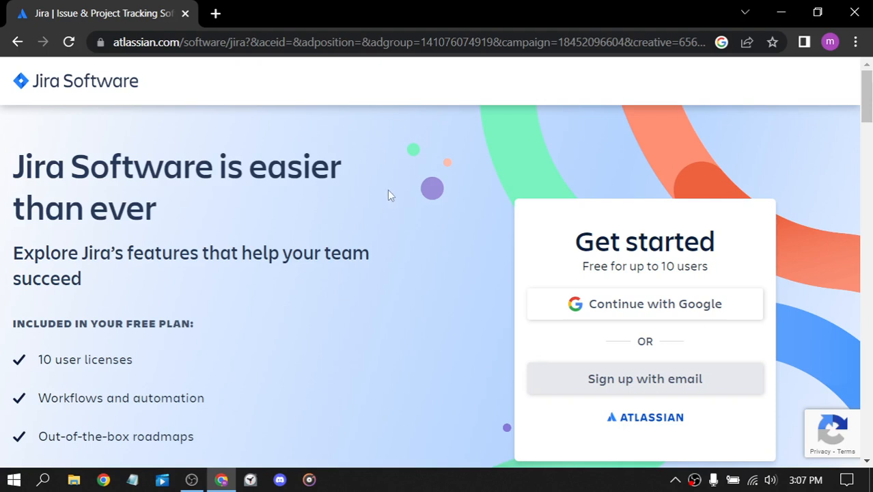
Step: Examine the Jira Software landing page's headline and what the free plan includes
drag(24, 154, 353, 162)
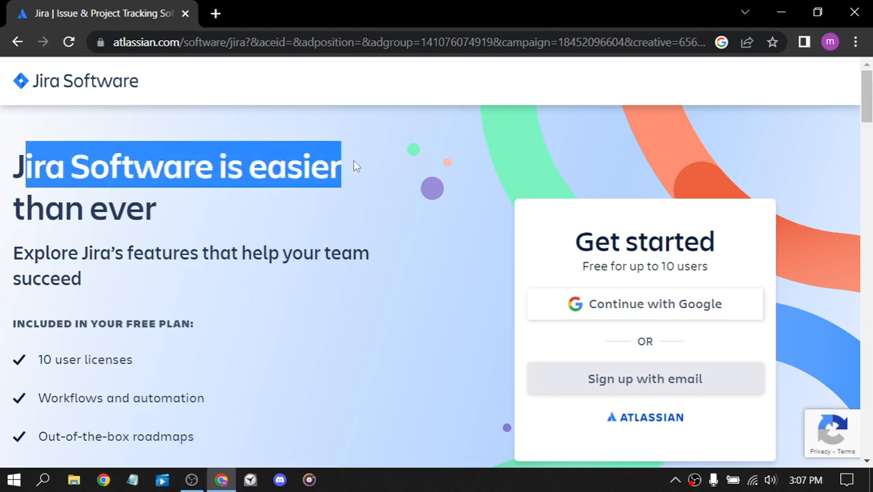
click(353, 161)
drag(18, 162, 378, 162)
click(404, 170)
drag(8, 164, 188, 209)
click(186, 209)
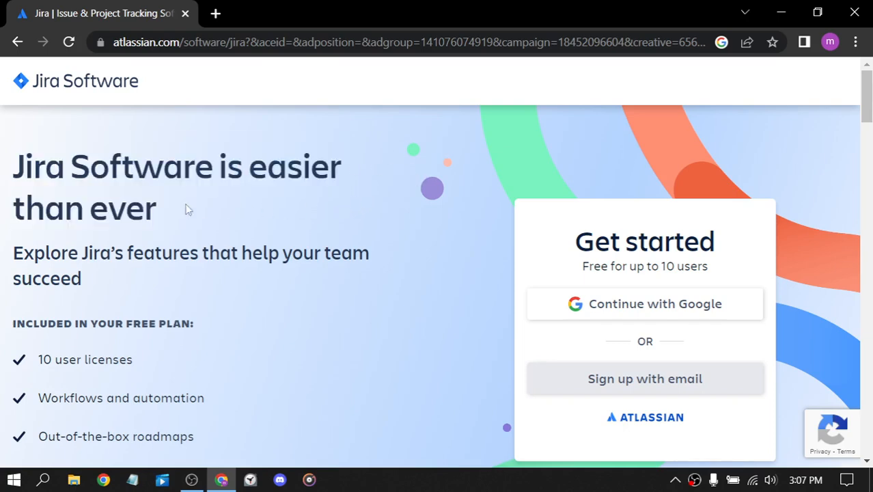
scroll(285, 204, down, 2)
scroll(286, 202, up, 2)
scroll(286, 206, down, 2)
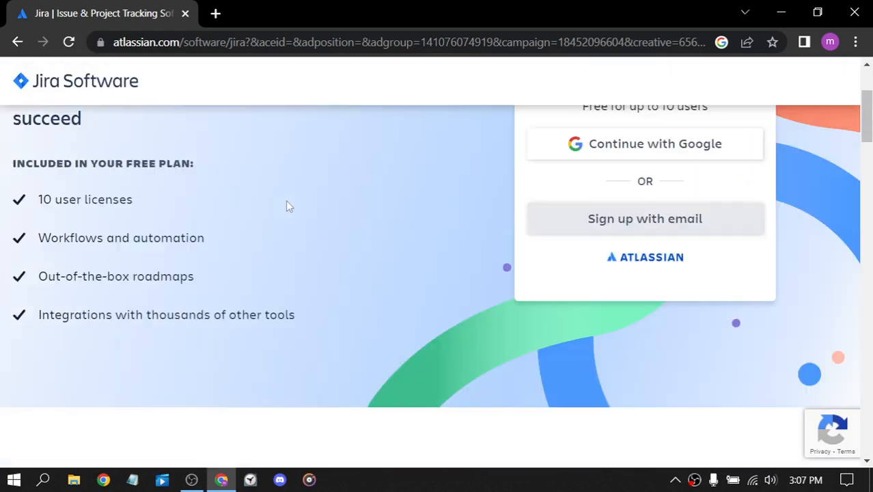
scroll(285, 206, up, 1)
drag(10, 241, 317, 395)
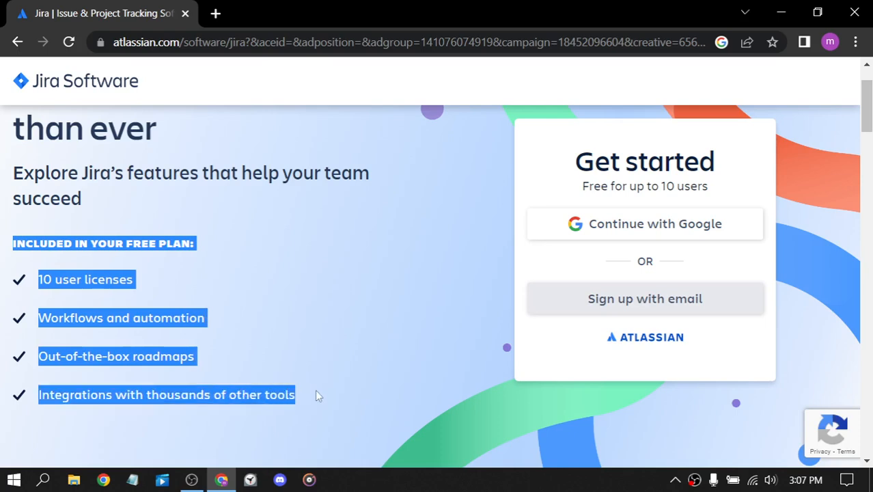
click(338, 327)
Step: Look through the section on Jira's easy-to-use features, including the agile boards description
scroll(451, 192, down, 5)
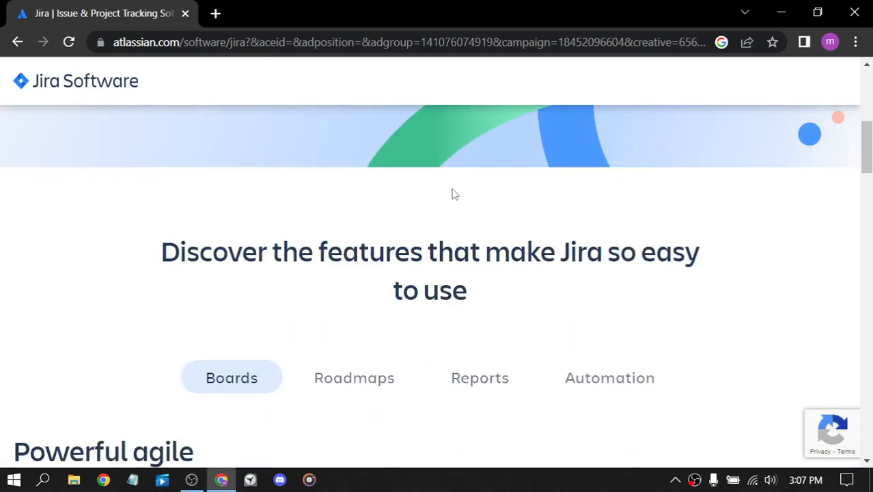
scroll(451, 196, down, 1)
drag(180, 171, 579, 213)
click(521, 208)
scroll(519, 208, down, 3)
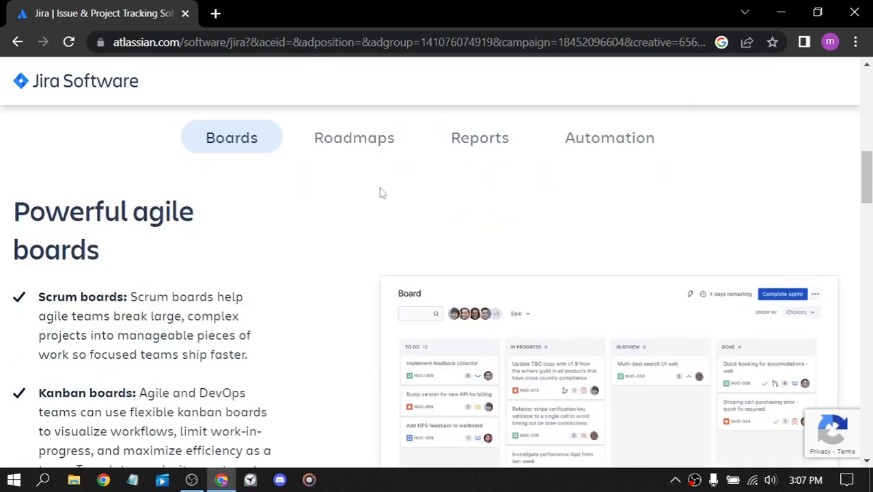
scroll(421, 185, down, 15)
scroll(421, 185, down, 5)
scroll(421, 185, up, 15)
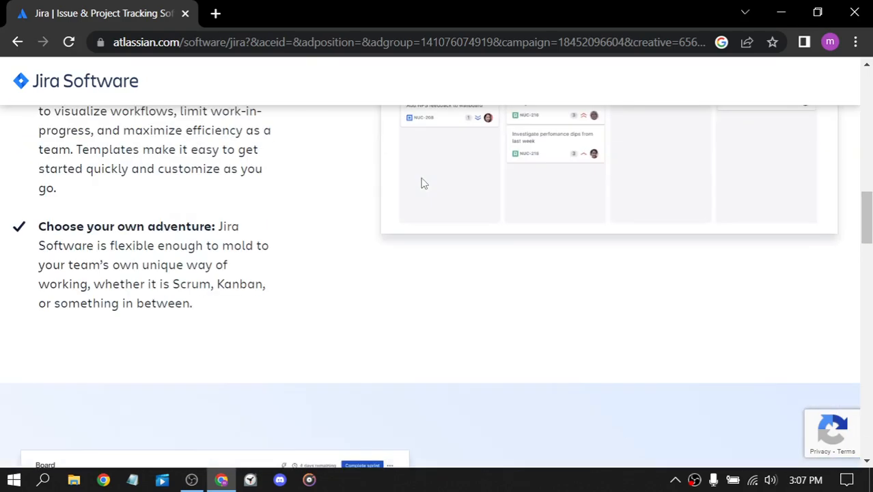
scroll(423, 183, up, 15)
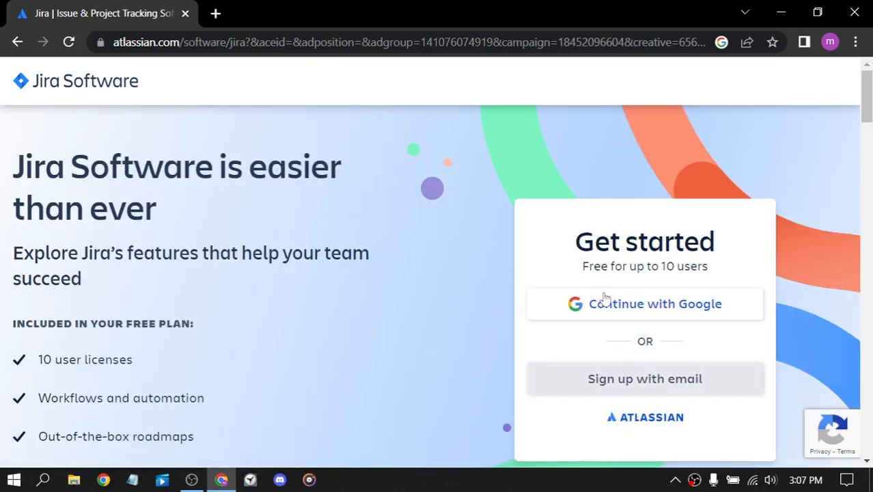
Step: Sign up for Jira Software through Google with the existing Google account
click(625, 307)
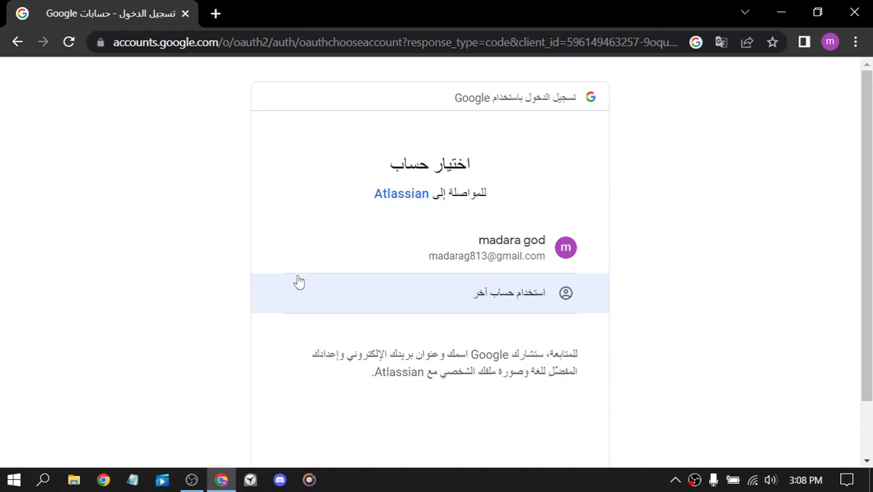
click(478, 252)
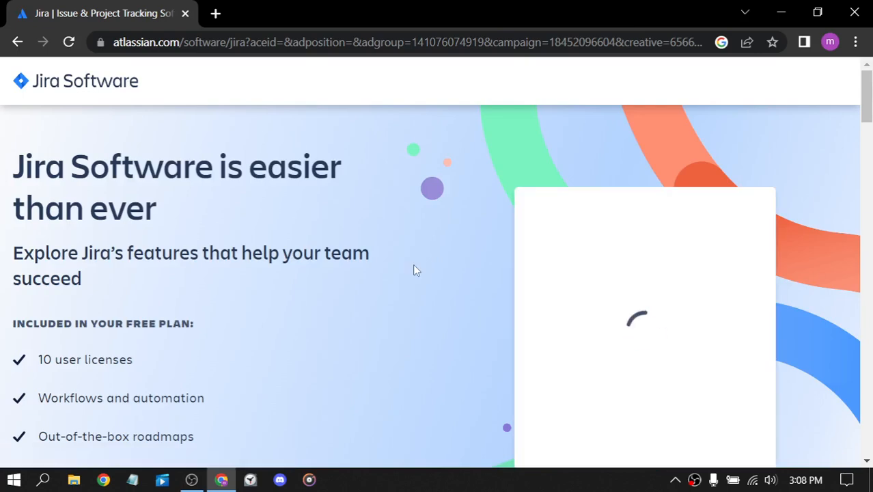
Step: Enter madagha as the Atlassian site name and agree to the terms
scroll(413, 269, down, 1)
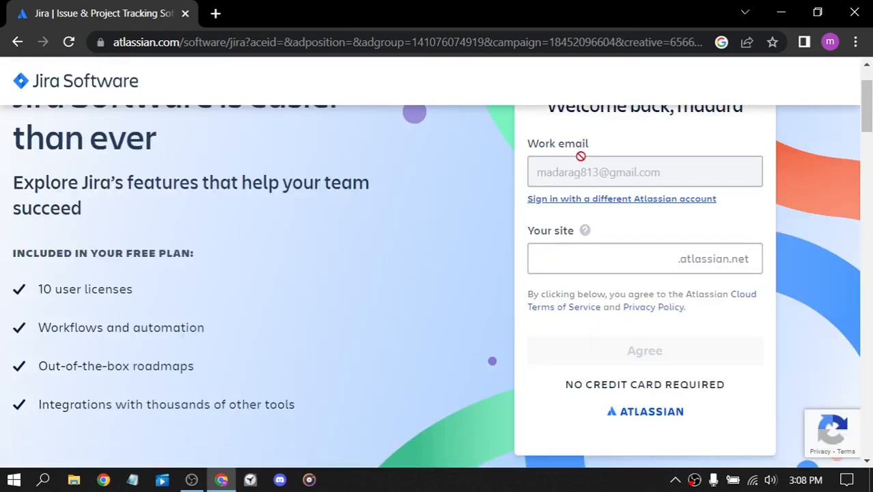
click(677, 259)
text(madagha)
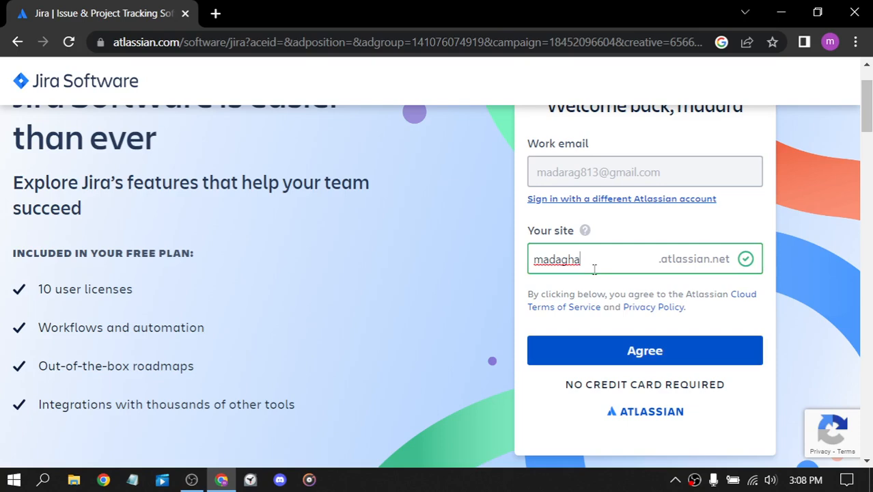
click(651, 355)
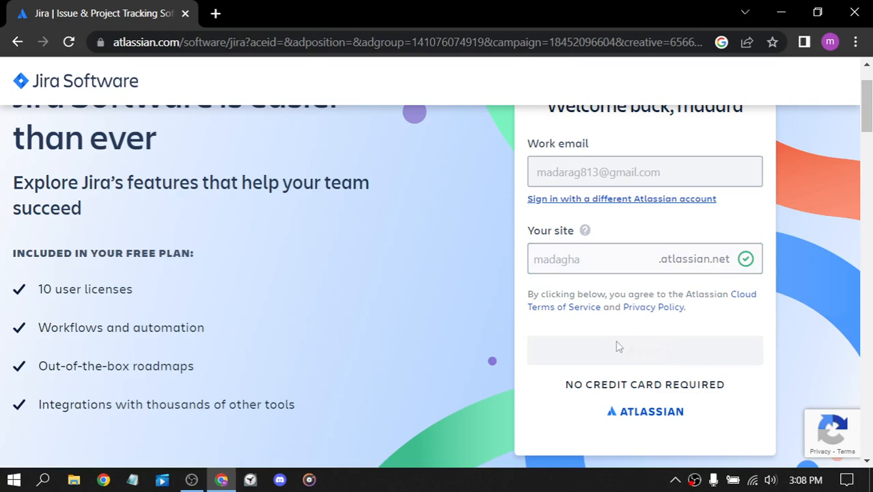
scroll(622, 345, up, 1)
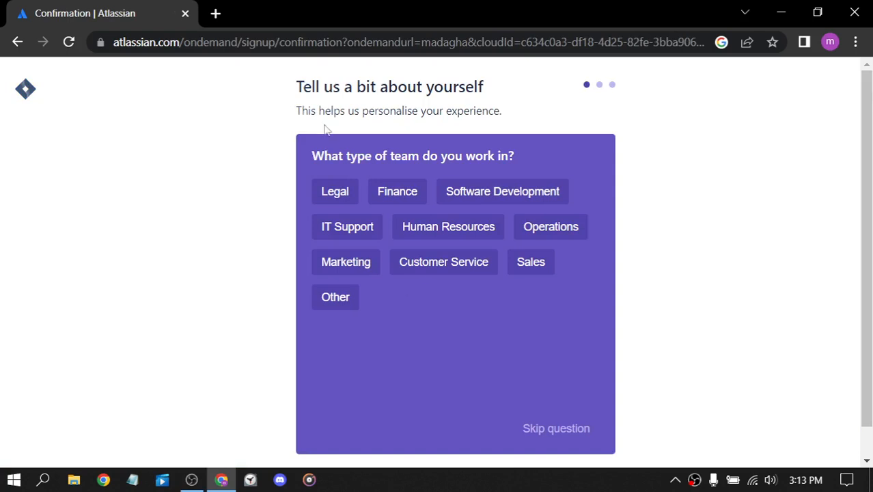
Step: Answer the team type question with Other and submit "personal" as the team type
triple_click(470, 83)
click(496, 84)
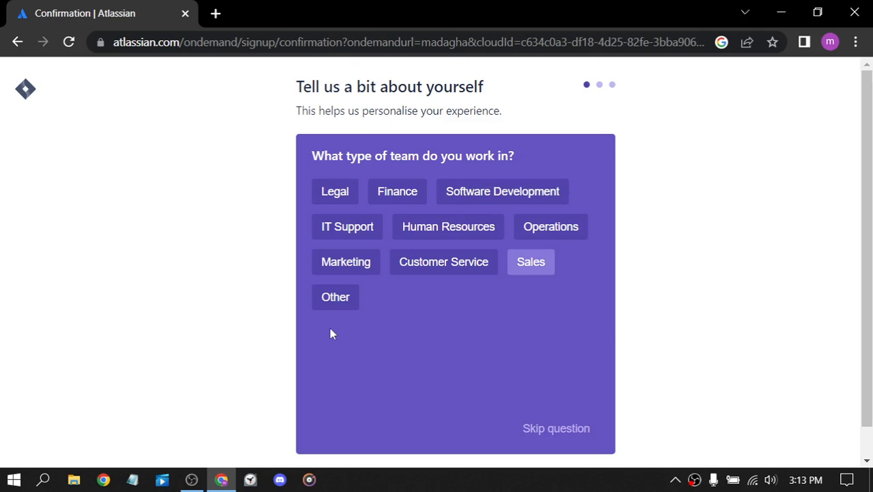
click(338, 299)
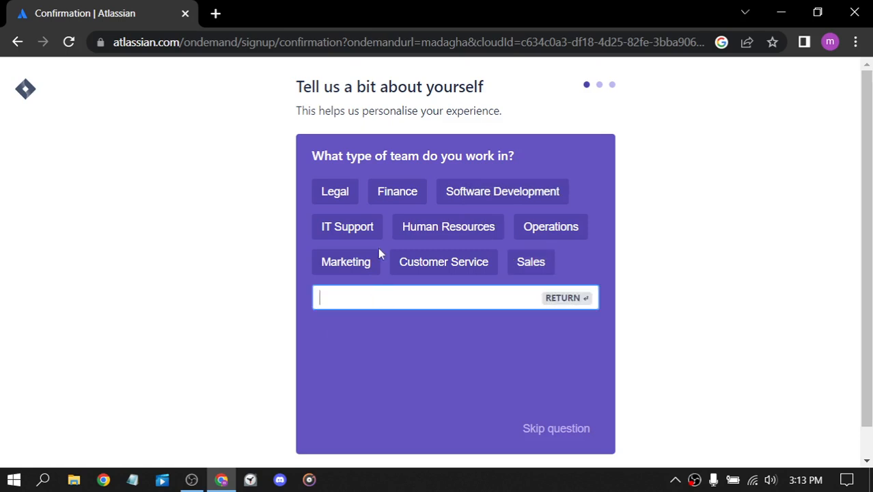
text(personal)
click(564, 299)
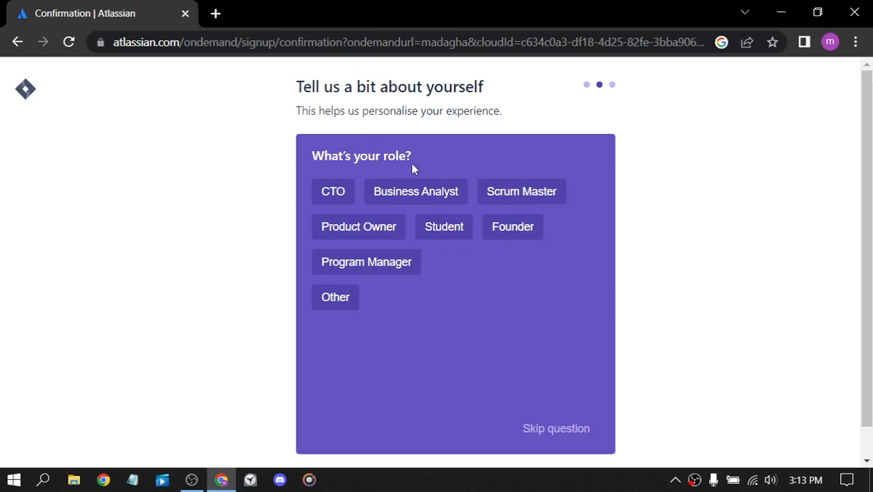
Step: Choose Founder as the role and select Testing and quality assurance (QA) as a main task
click(511, 229)
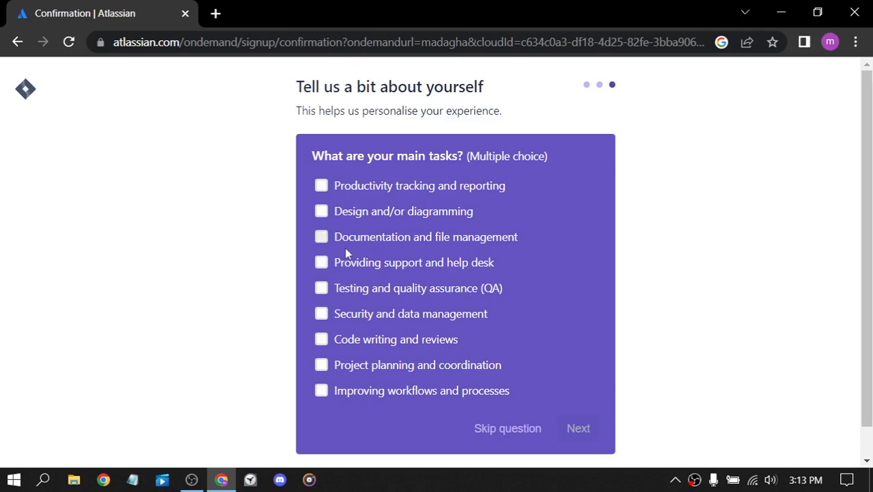
scroll(432, 279, down, 1)
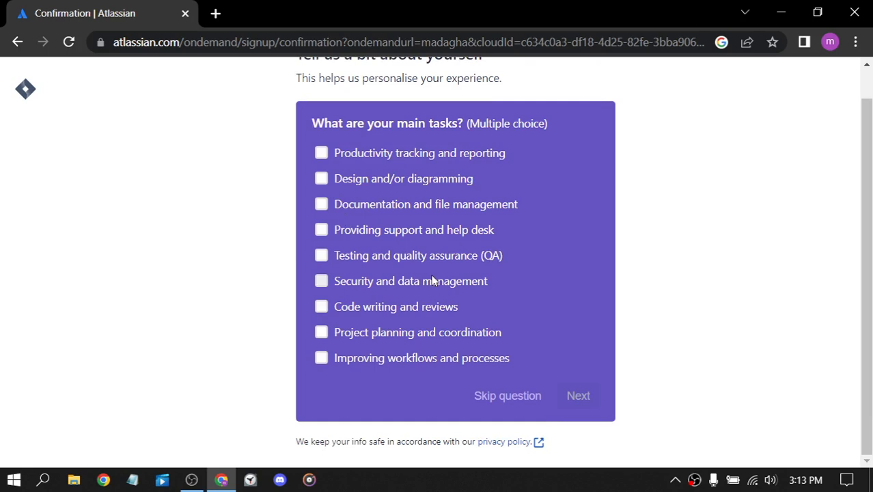
scroll(322, 306, up, 1)
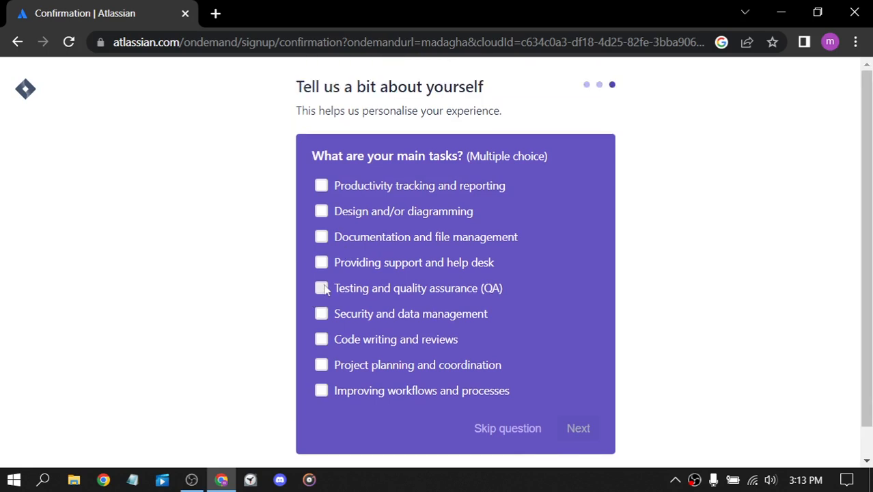
click(321, 287)
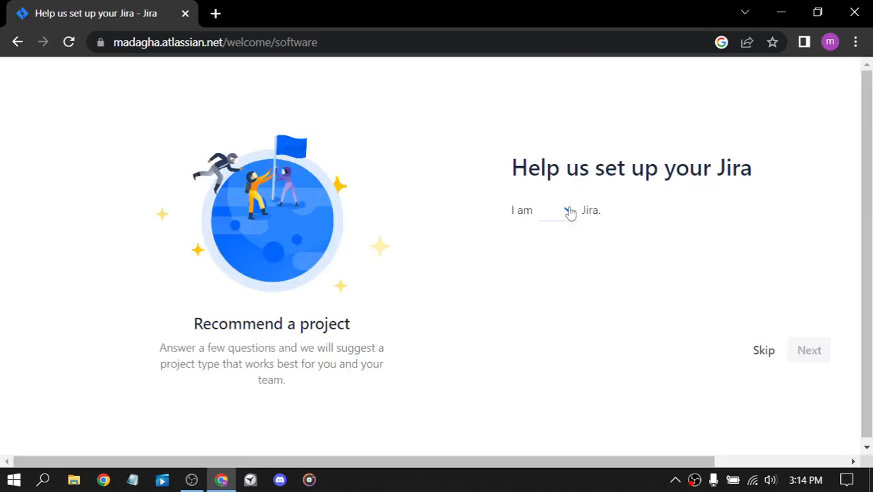
Step: Submit the Jira setup answers: new to Jira, my software team(s), new to agile methodologies, fixing bugs, and a tight schedule
click(569, 213)
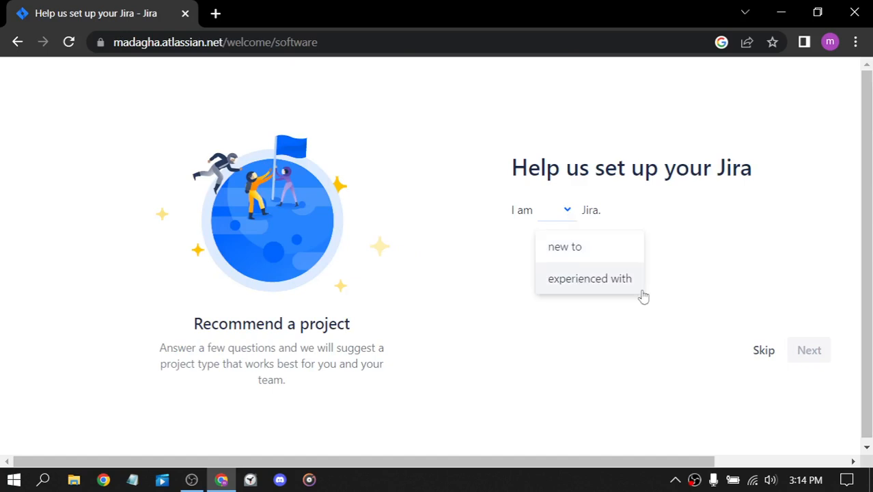
click(564, 247)
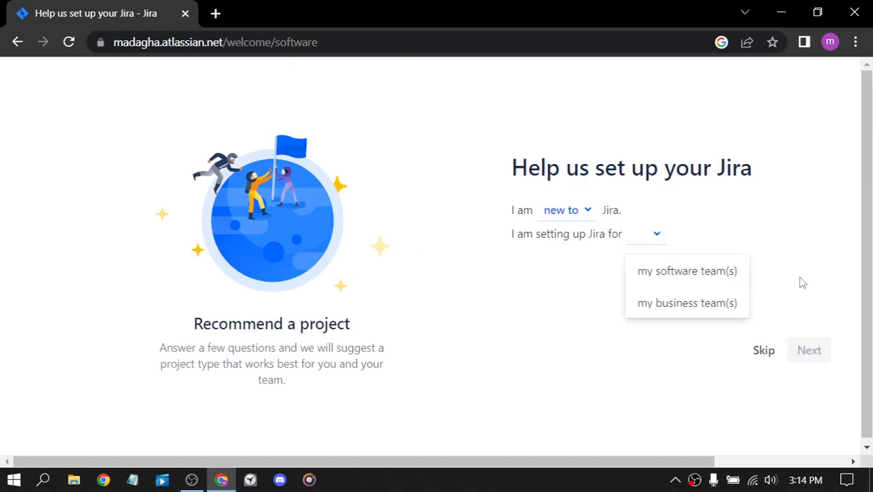
click(700, 277)
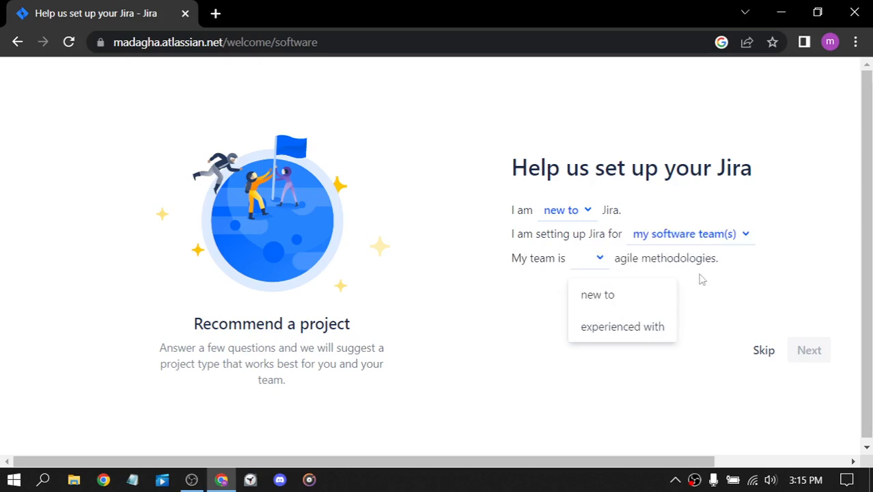
click(638, 281)
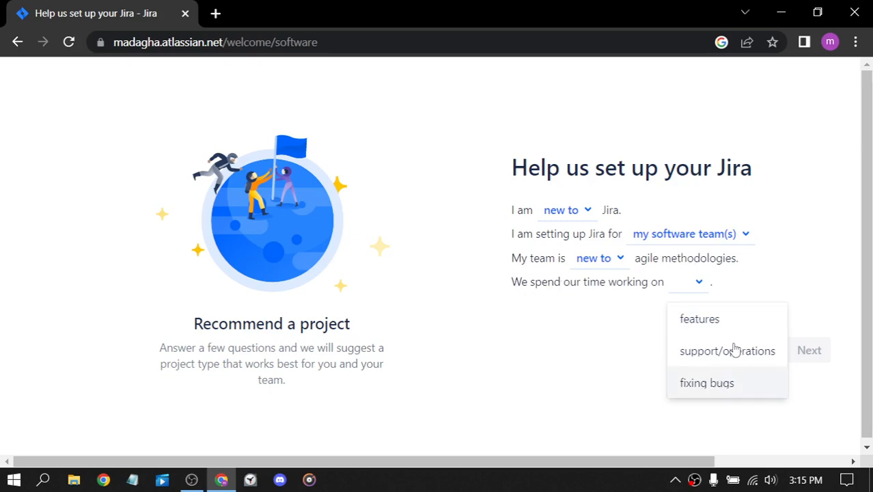
scroll(701, 382, down, 1)
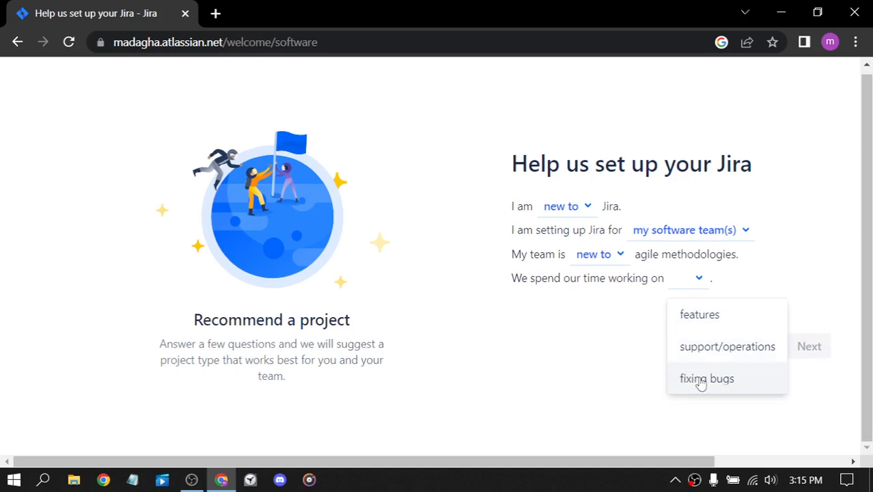
click(701, 381)
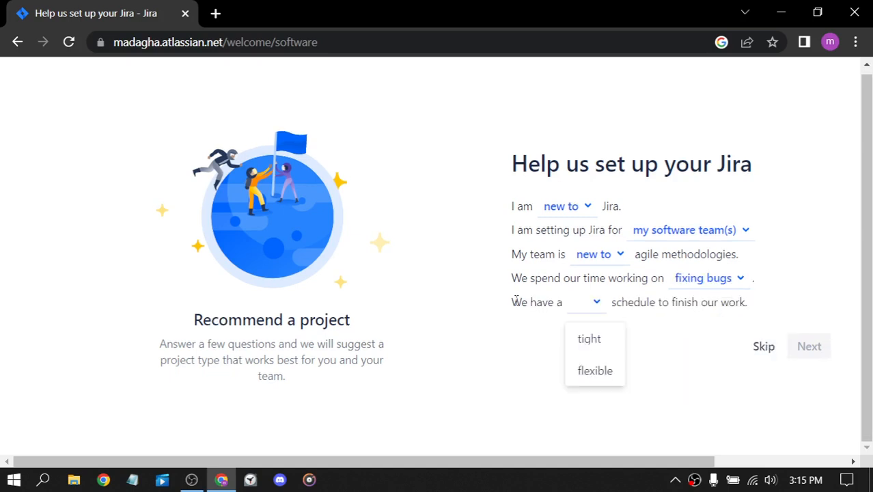
click(601, 338)
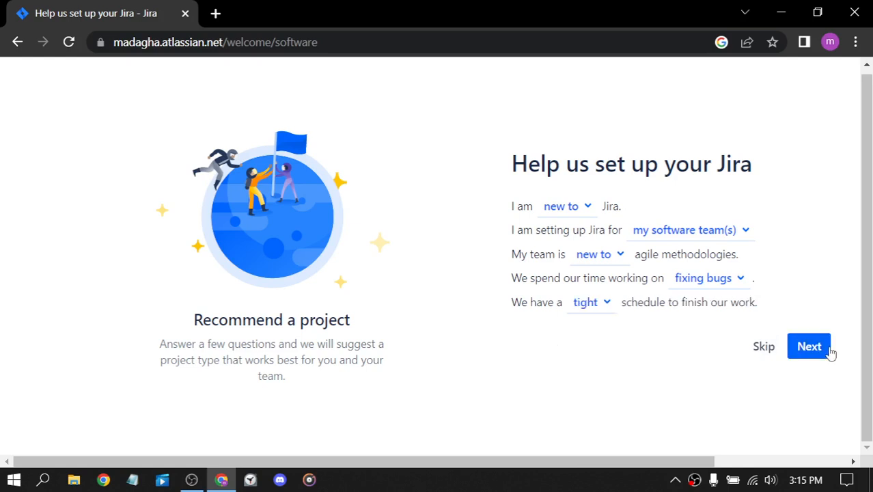
click(810, 347)
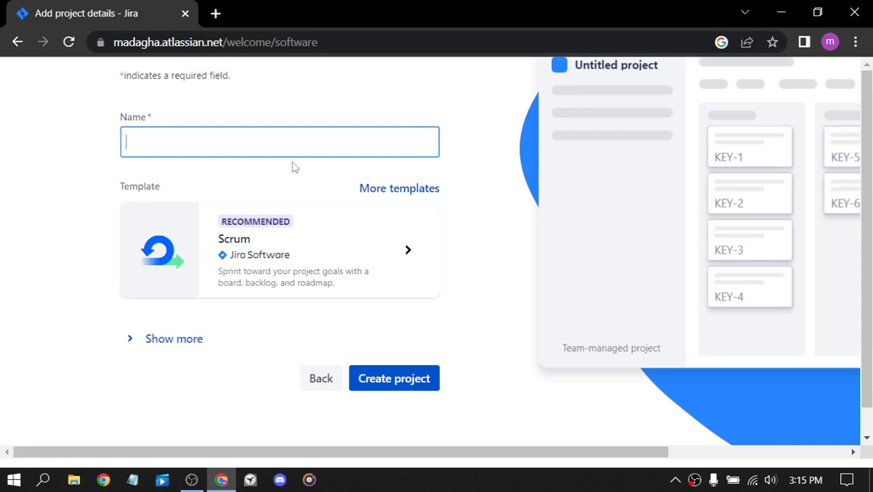
Step: Create a Scrum project named with the account holder's first name, and skip the selection of tools to connect
key(ctrl+minus)
key(ctrl+minus)
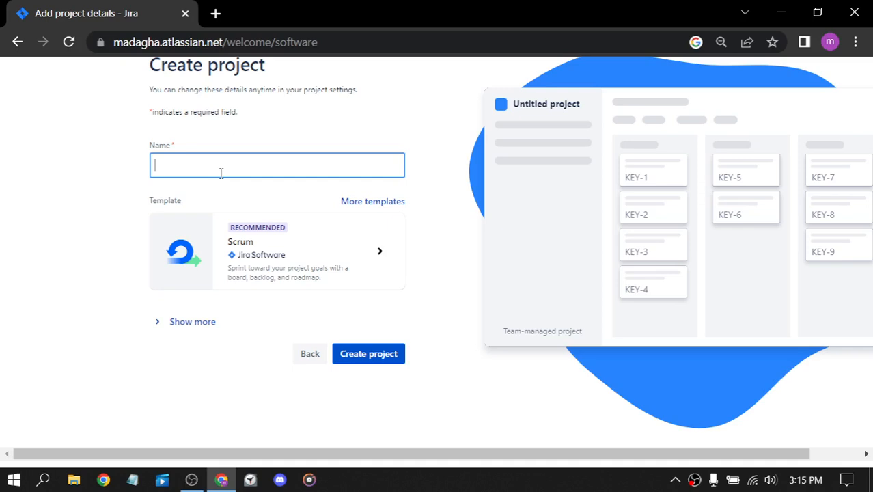
text(madara)
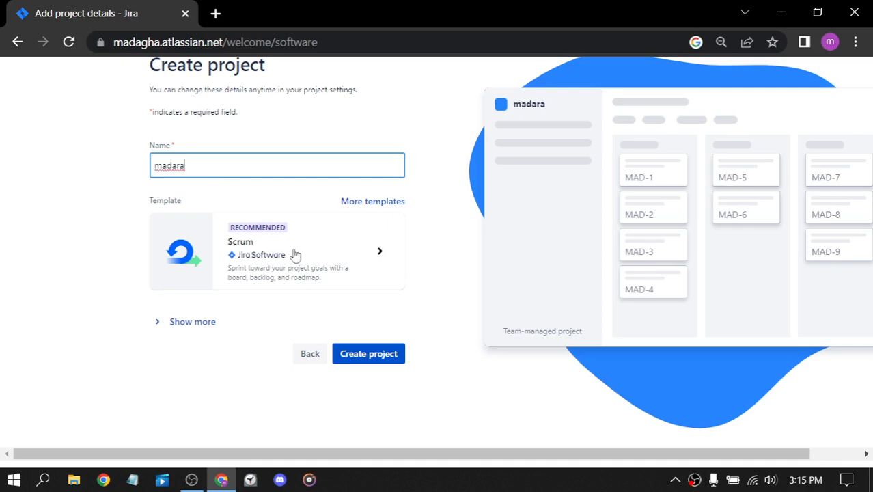
click(369, 353)
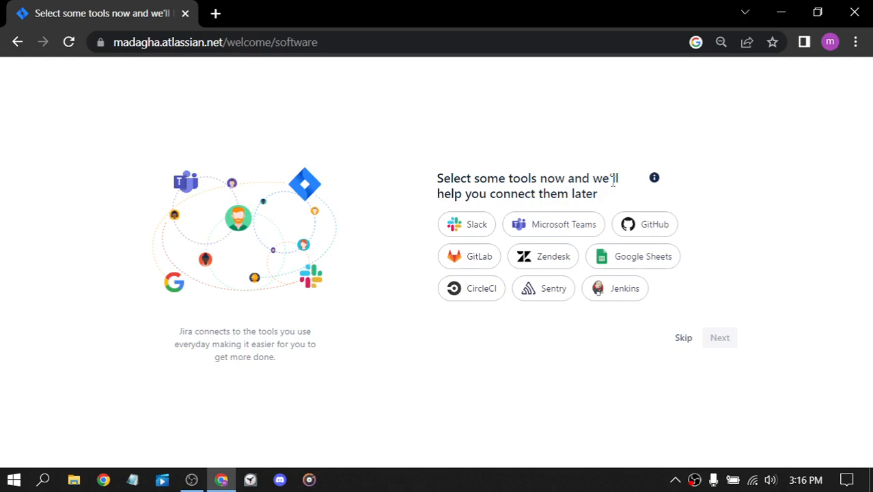
click(673, 339)
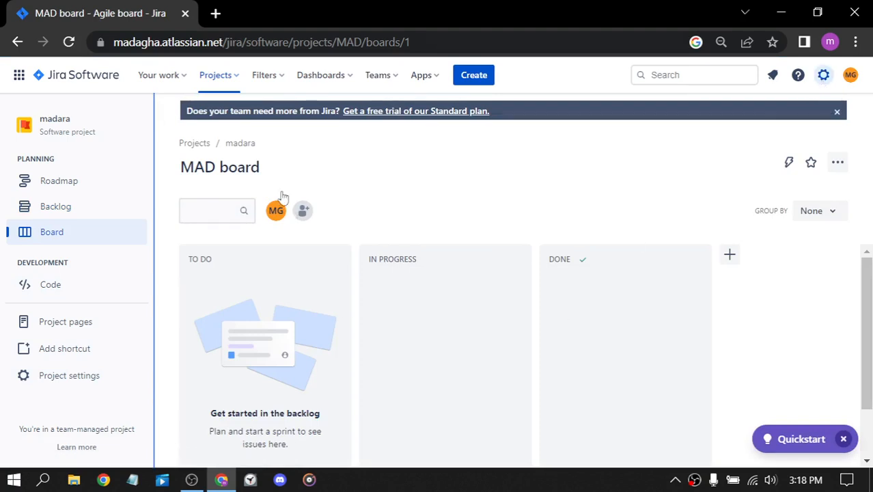
Step: Open the Personal Jira settings page from the settings list
click(825, 76)
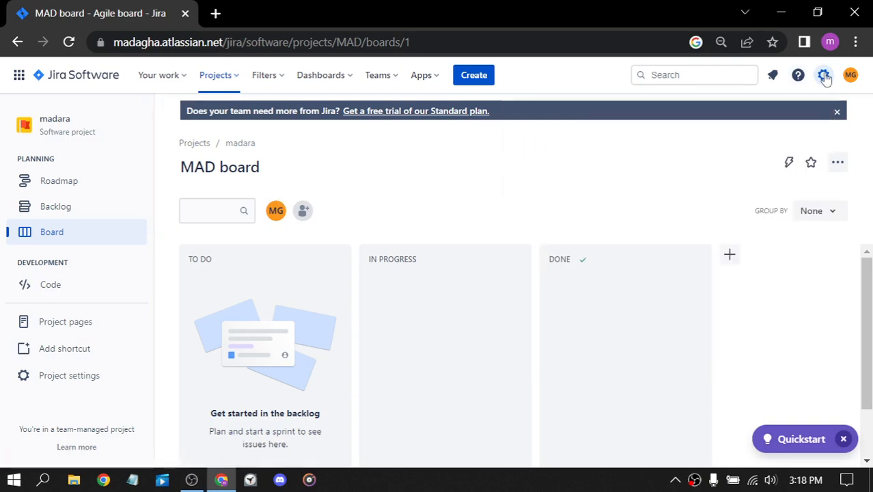
click(824, 78)
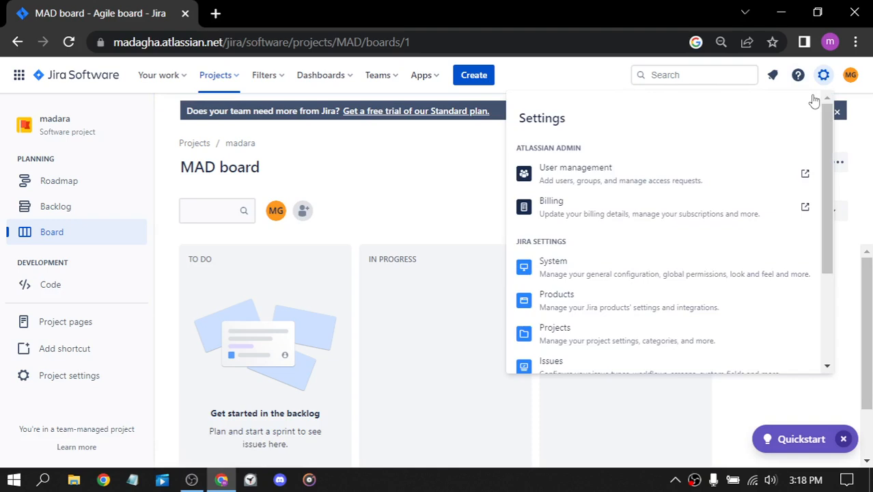
scroll(663, 220, down, 1)
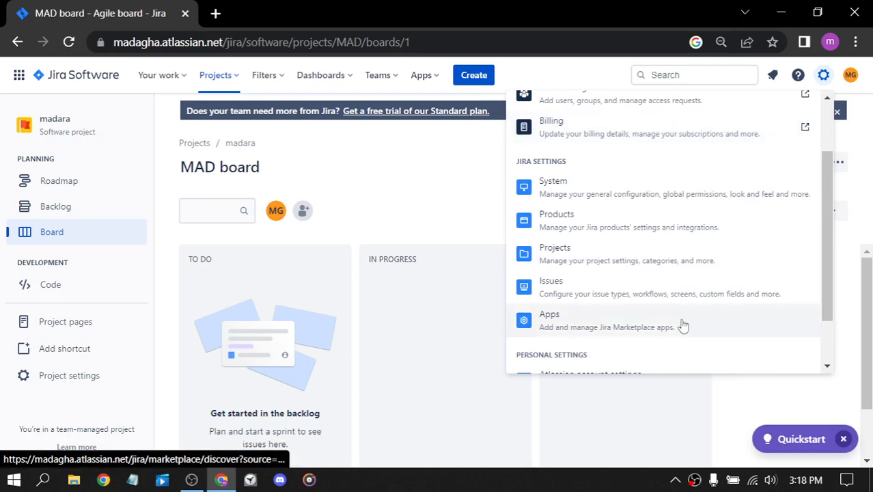
scroll(684, 326, down, 1)
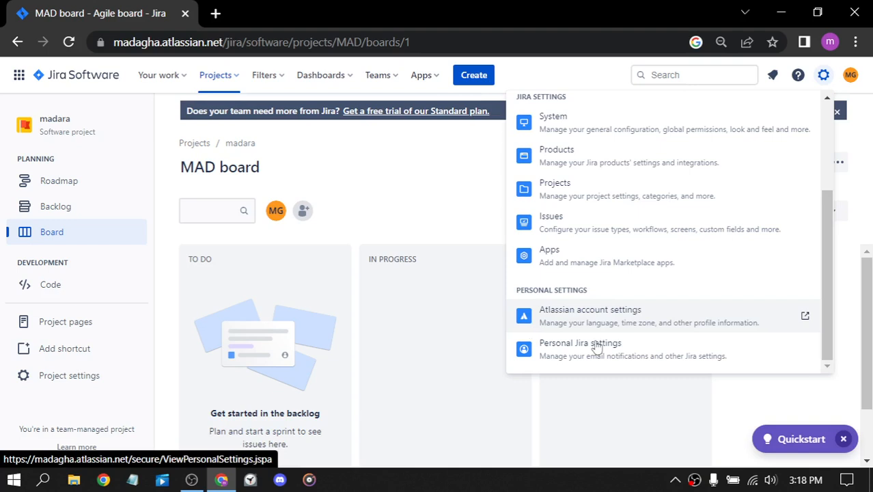
click(614, 363)
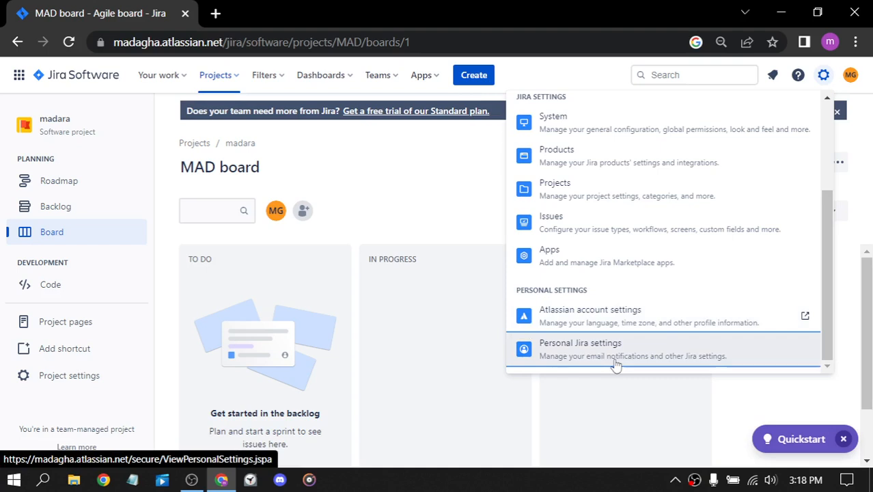
click(614, 365)
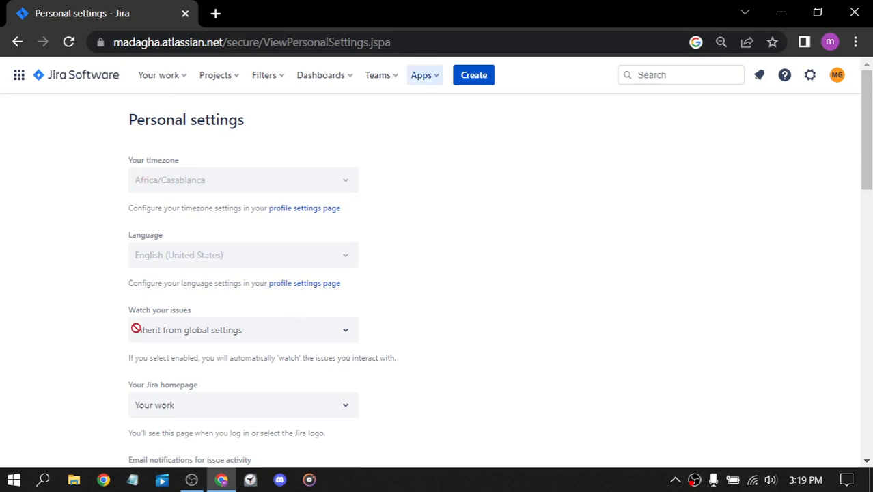
Step: Look at the Watch your issues and Your Jira homepage options in the personal settings
scroll(341, 253, down, 1)
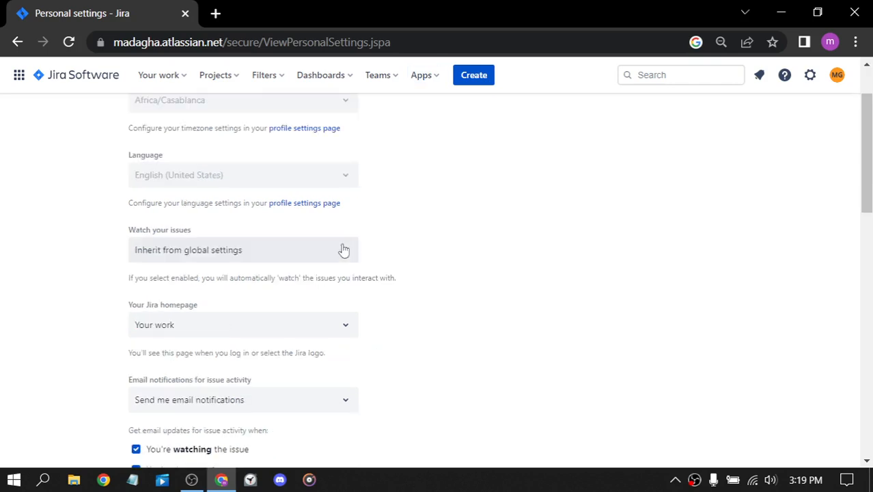
click(343, 250)
scroll(344, 250, down, 1)
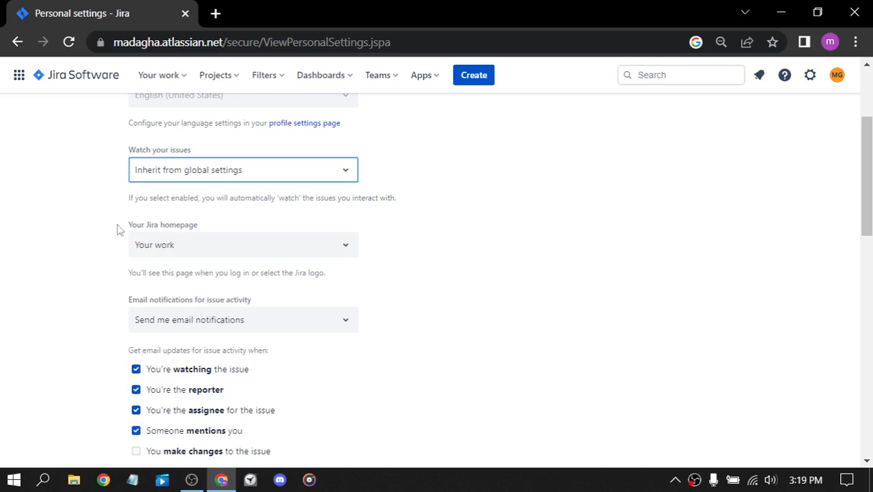
click(272, 251)
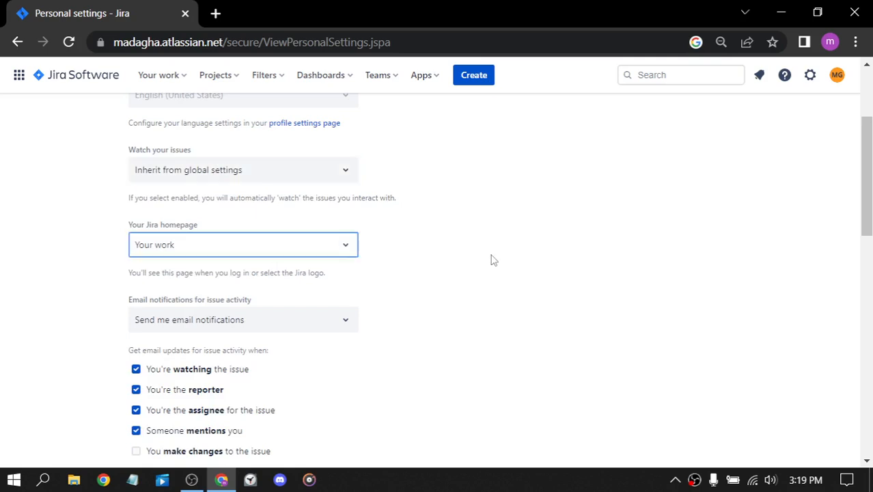
Step: Clear the email updates for watching, reporter, assignee and mentions, and look at the email notifications format choices
scroll(490, 259, down, 2)
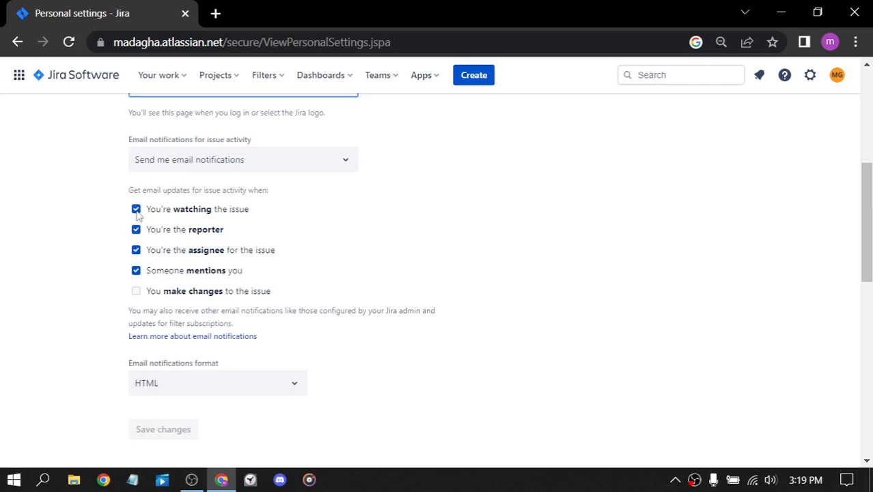
click(136, 209)
click(136, 229)
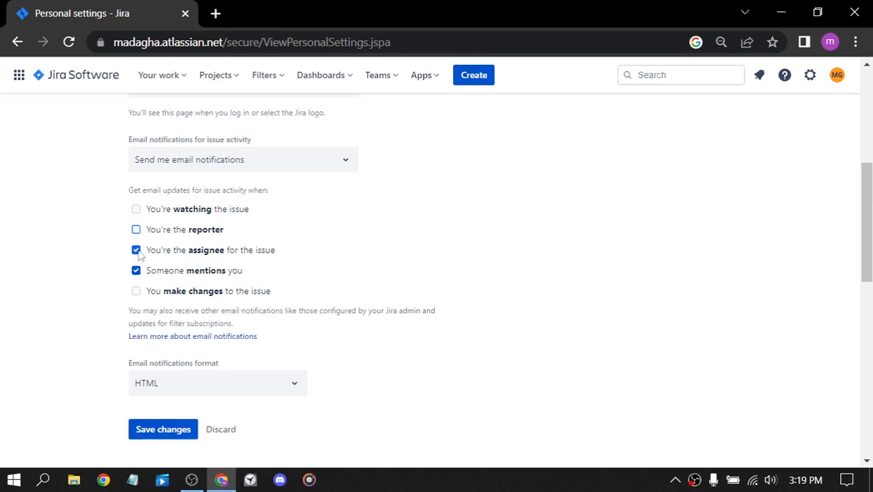
click(136, 250)
click(136, 271)
scroll(301, 308, down, 1)
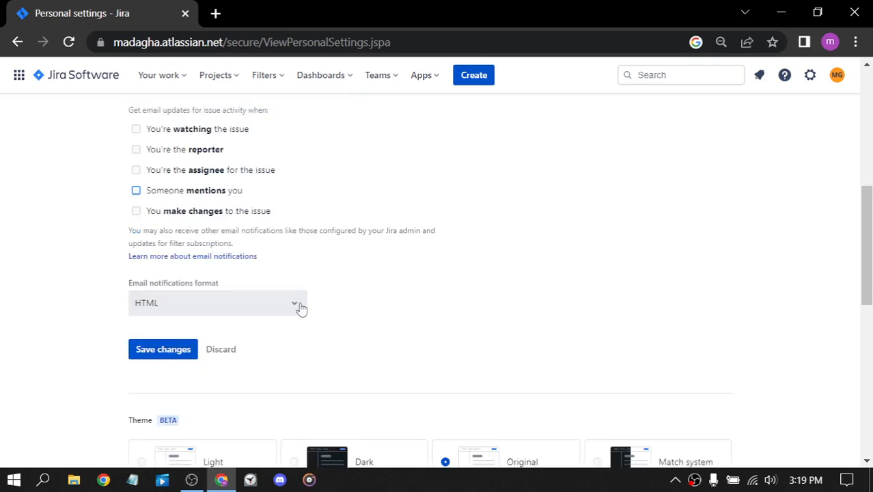
click(301, 308)
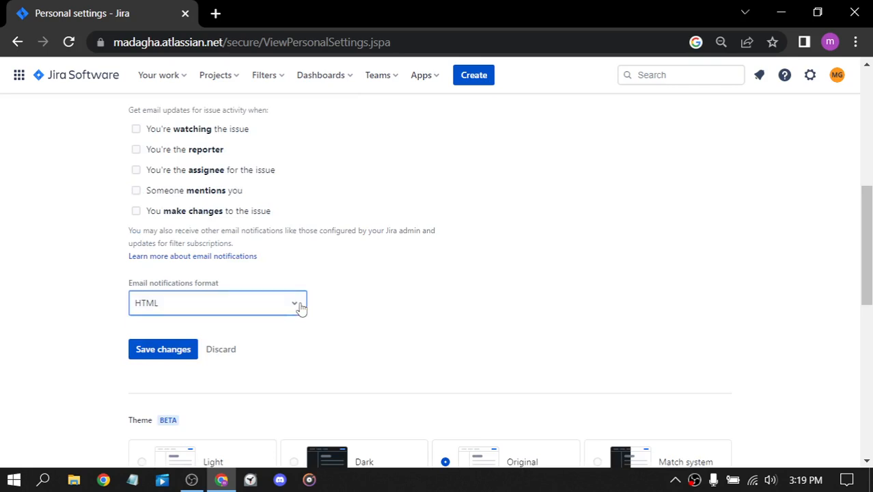
Step: Switch the Jira theme to Dark and look over the Jira labs and Connected apps sections
scroll(163, 192, down, 2)
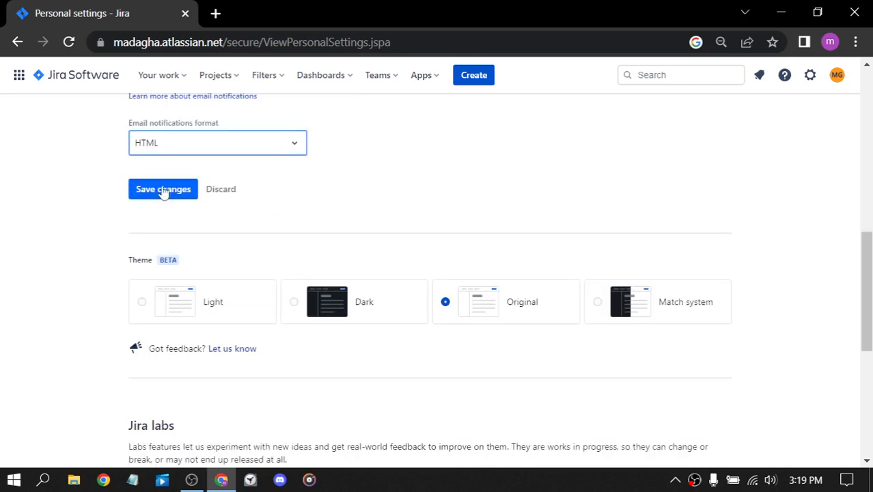
scroll(163, 192, down, 1)
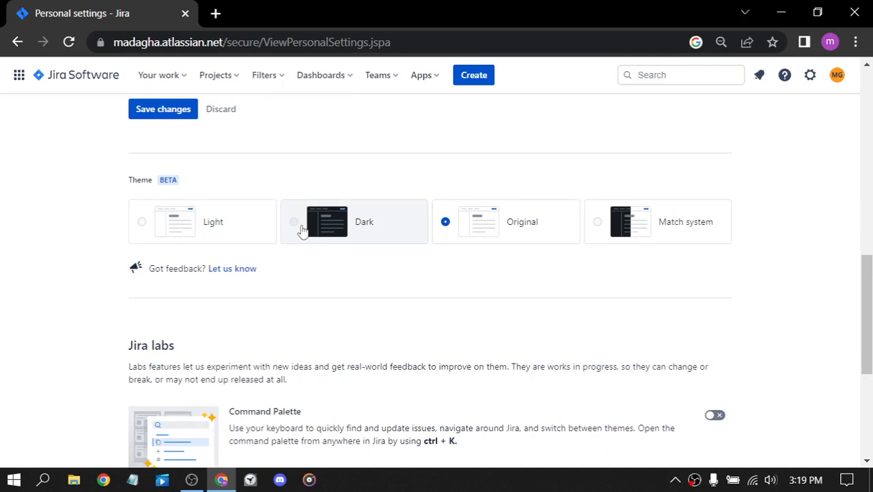
click(302, 230)
scroll(310, 156, down, 2)
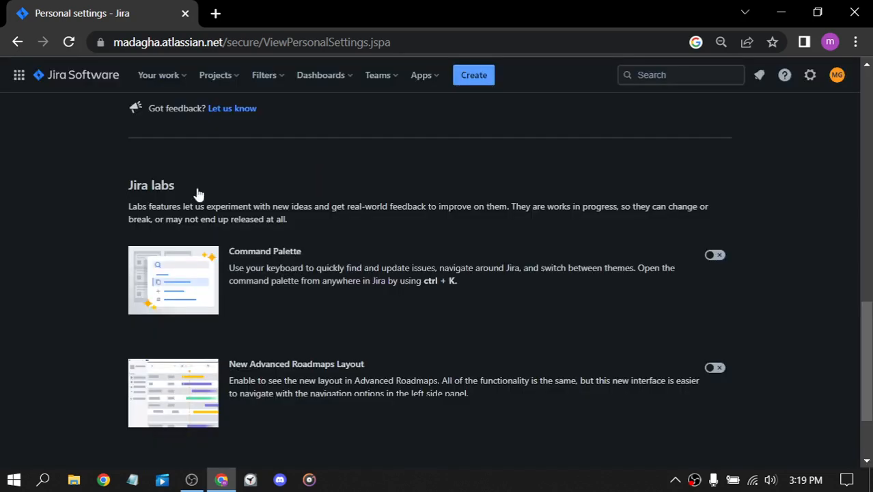
scroll(253, 334, down, 2)
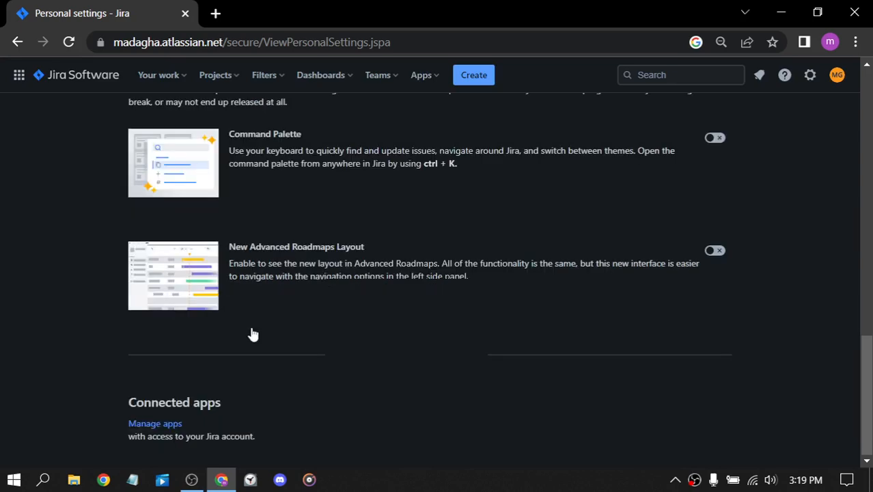
scroll(253, 334, up, 15)
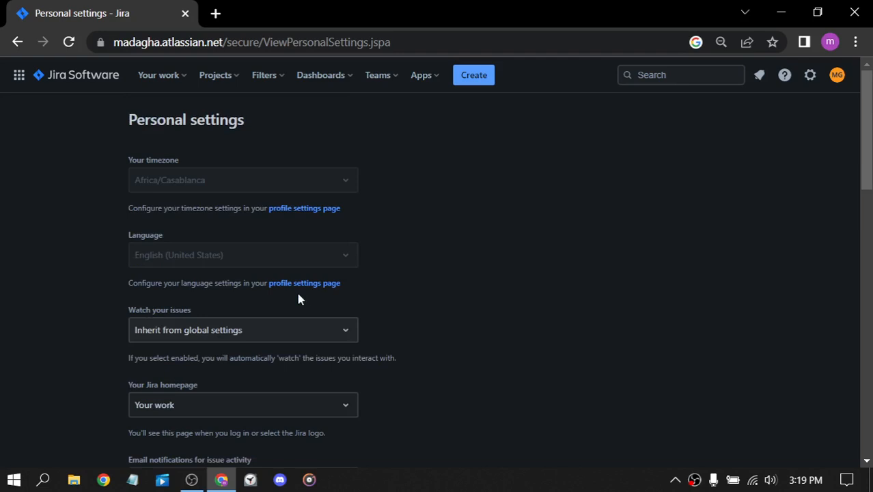
Step: Examine the options offered under Your work, Projects, Filters, Dashboards, Teams and Apps
click(161, 75)
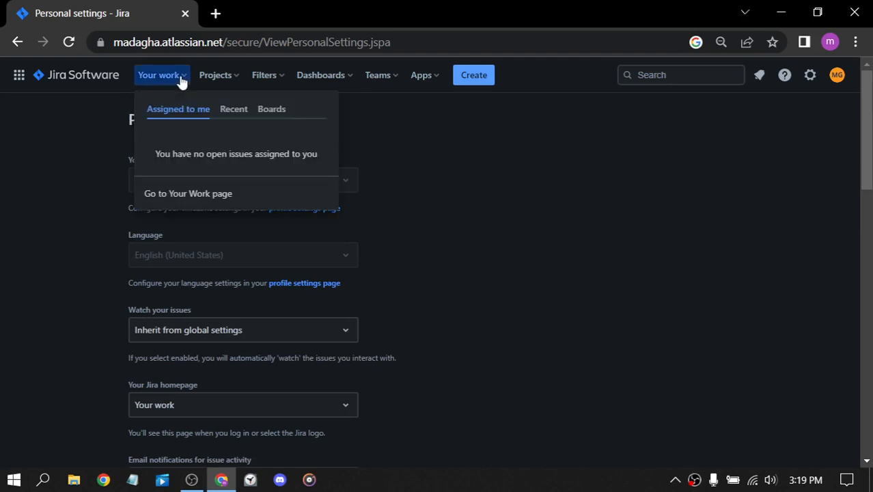
click(198, 114)
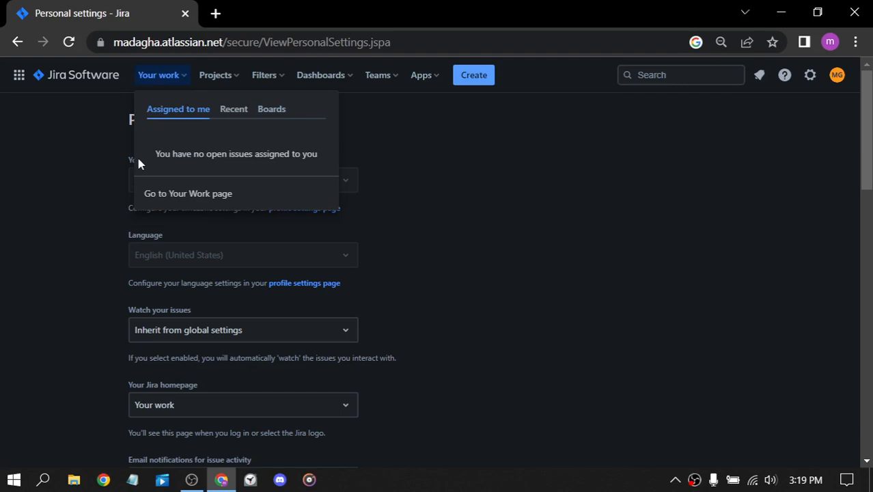
click(242, 77)
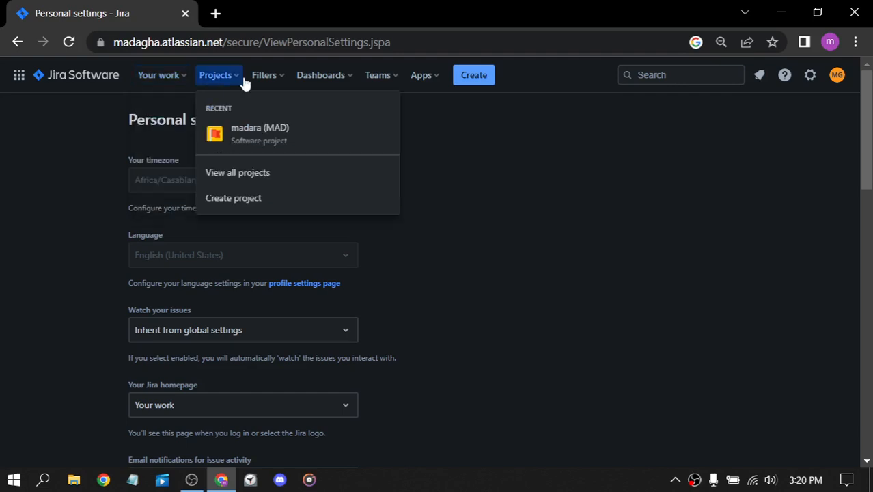
click(283, 82)
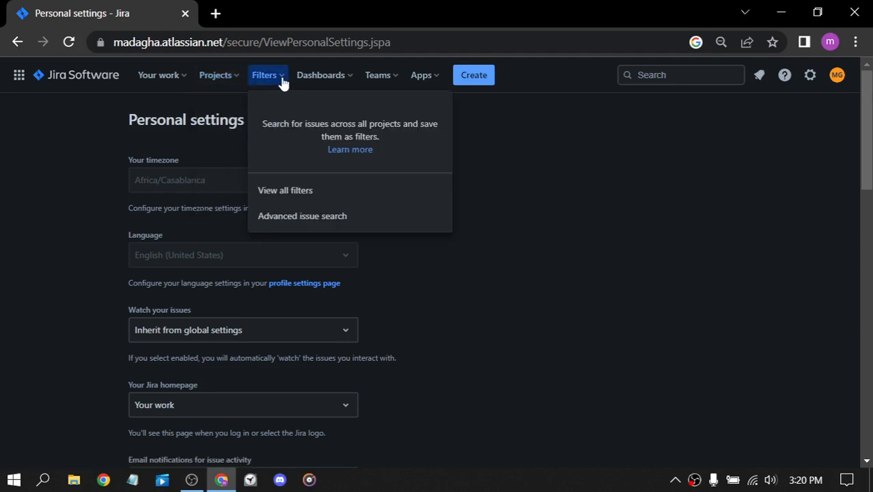
click(321, 77)
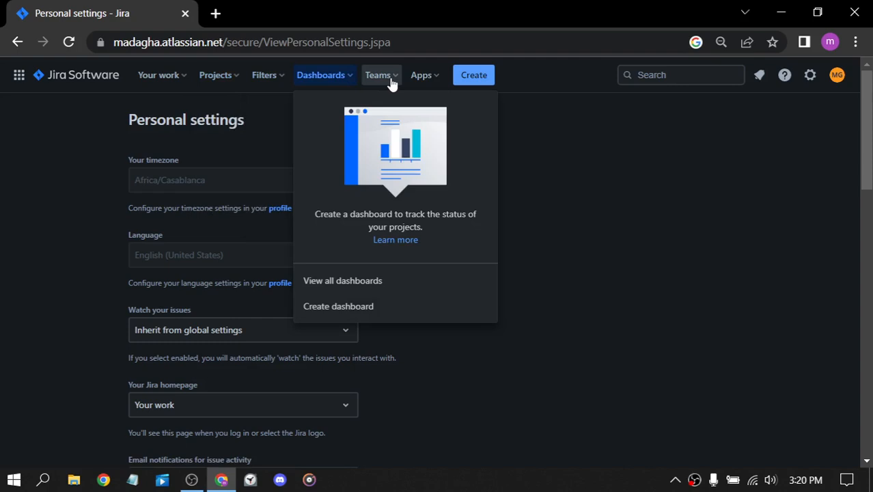
click(392, 80)
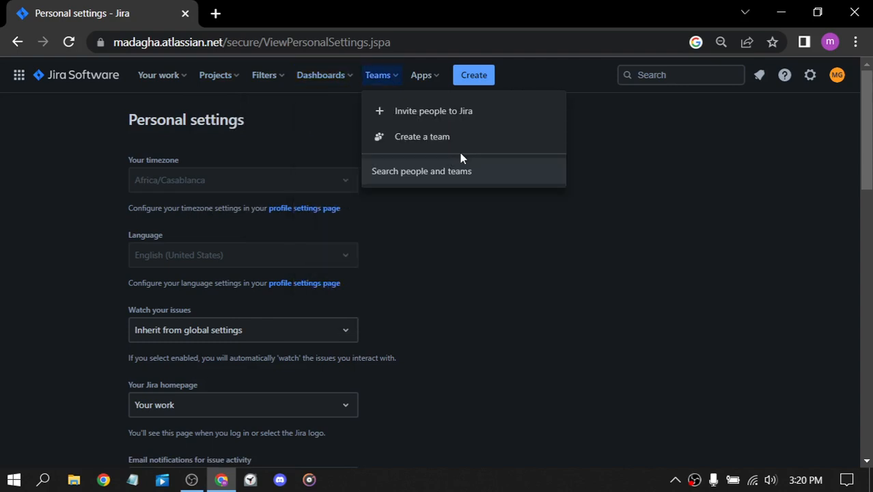
click(431, 78)
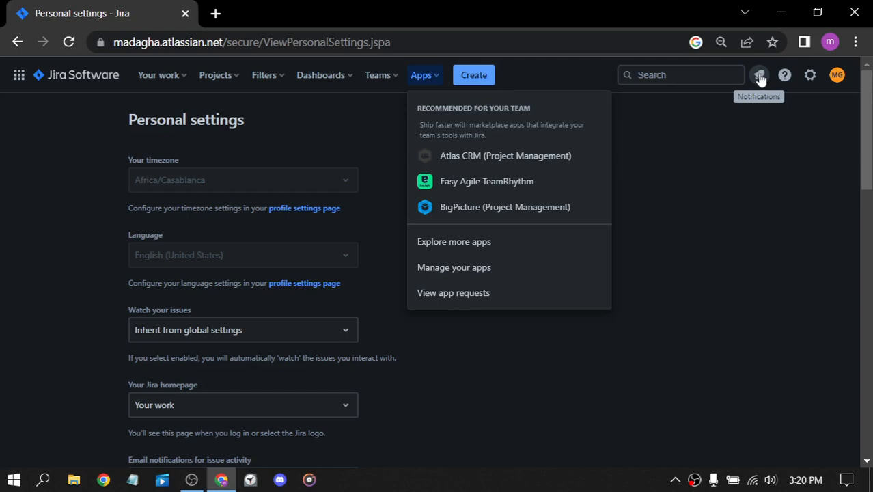
Step: Review the Standard plan free trial offer from the account options, dismiss it and return to the Jira home page
click(841, 77)
click(632, 232)
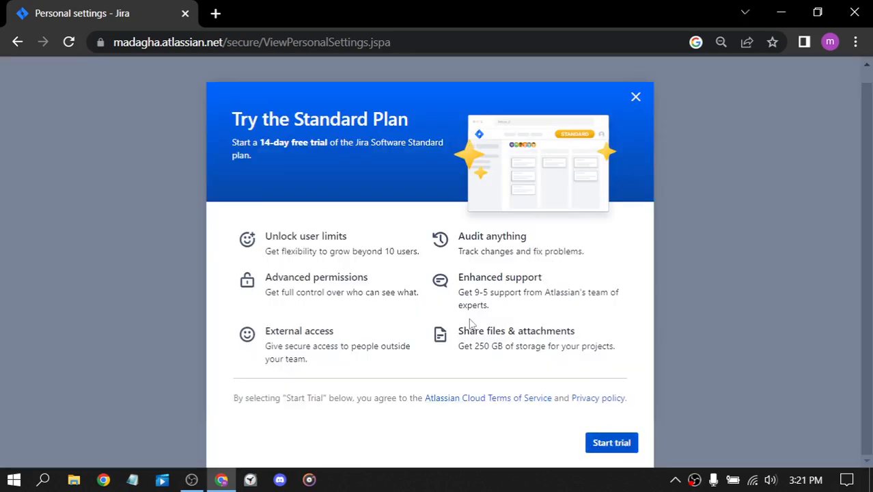
scroll(470, 320, up, 1)
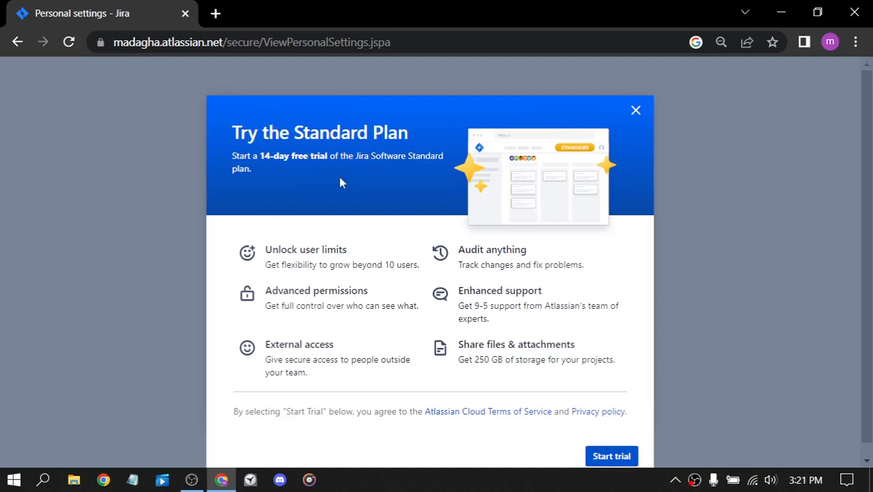
click(635, 110)
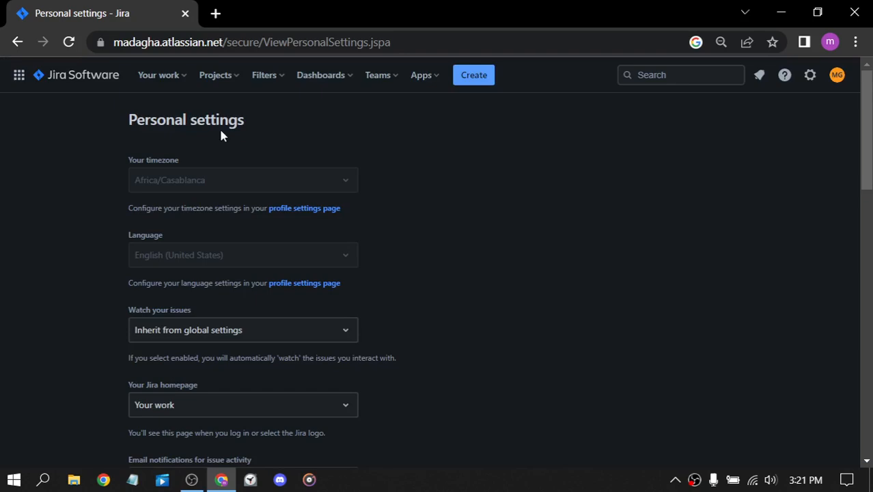
click(76, 79)
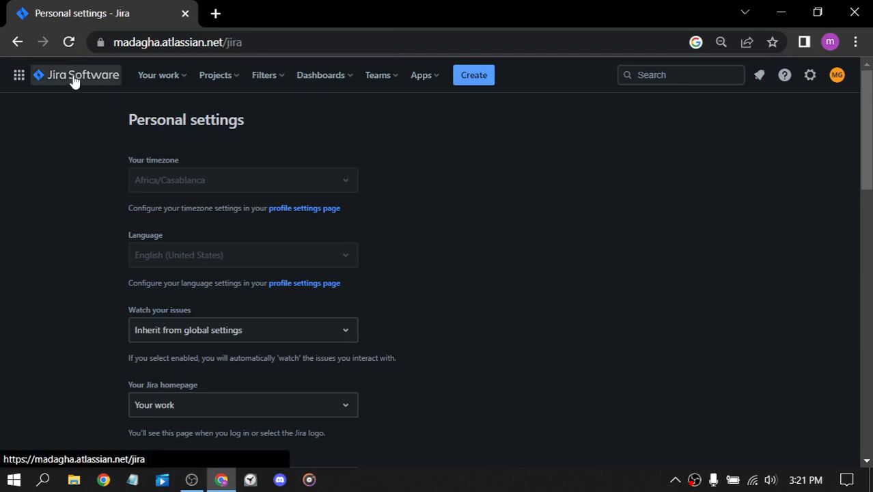